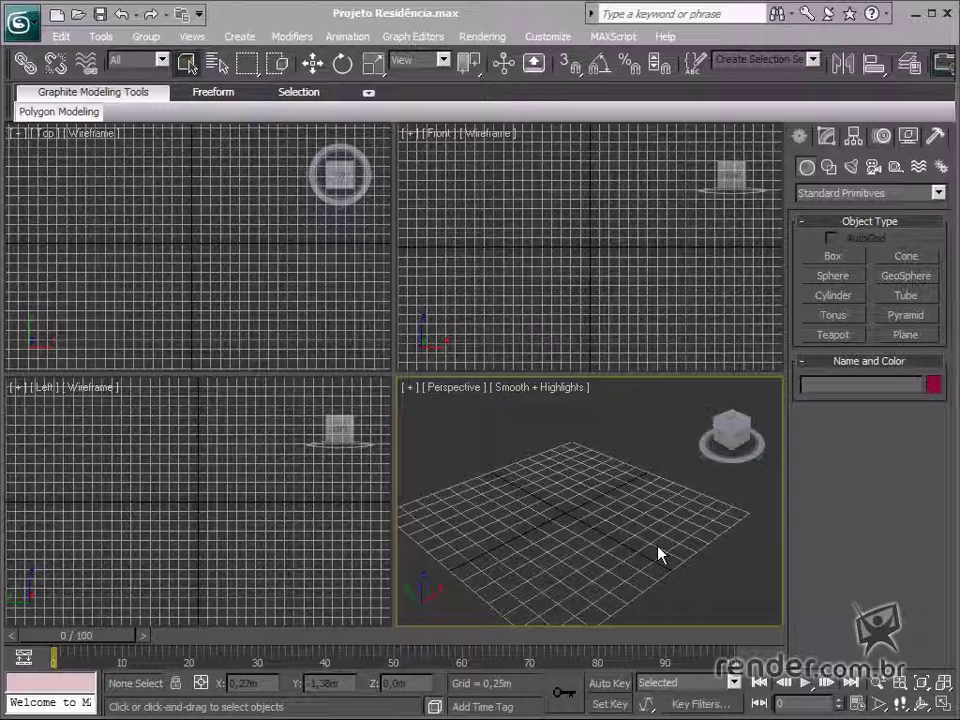
In Units Setup, keep the Metric display unit at Meters and confirm.
middle_drag(606, 549, 625, 541)
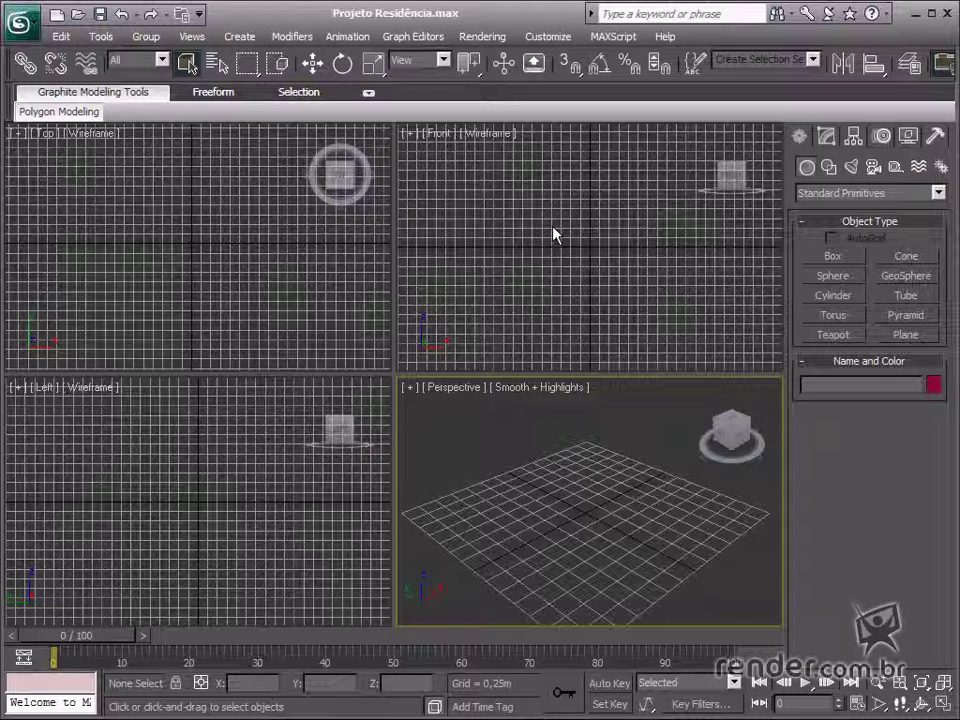
click(548, 36)
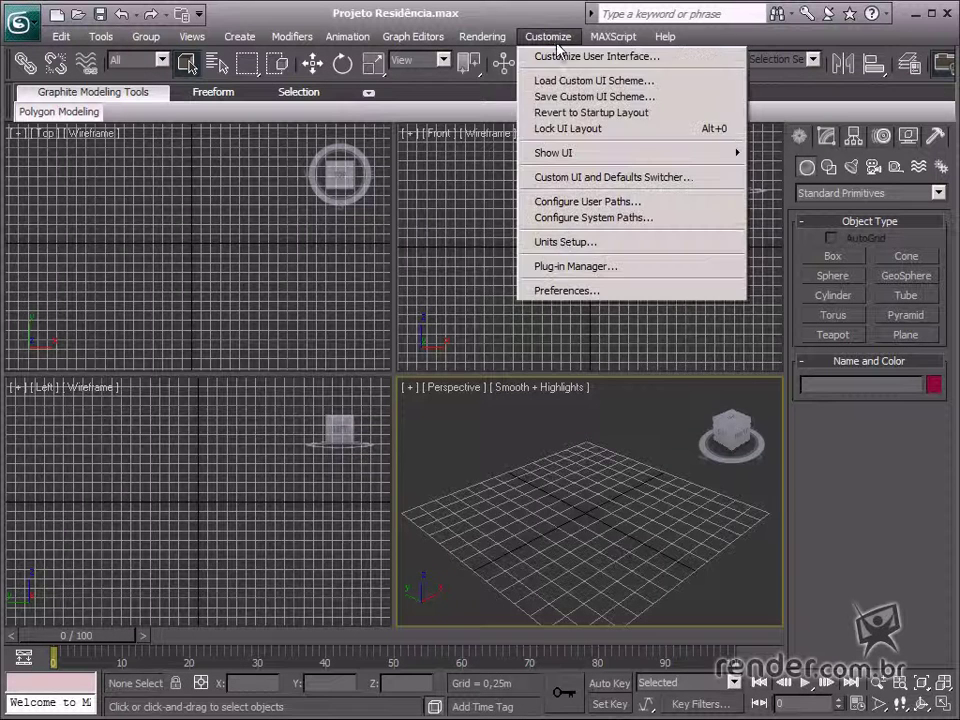
click(568, 242)
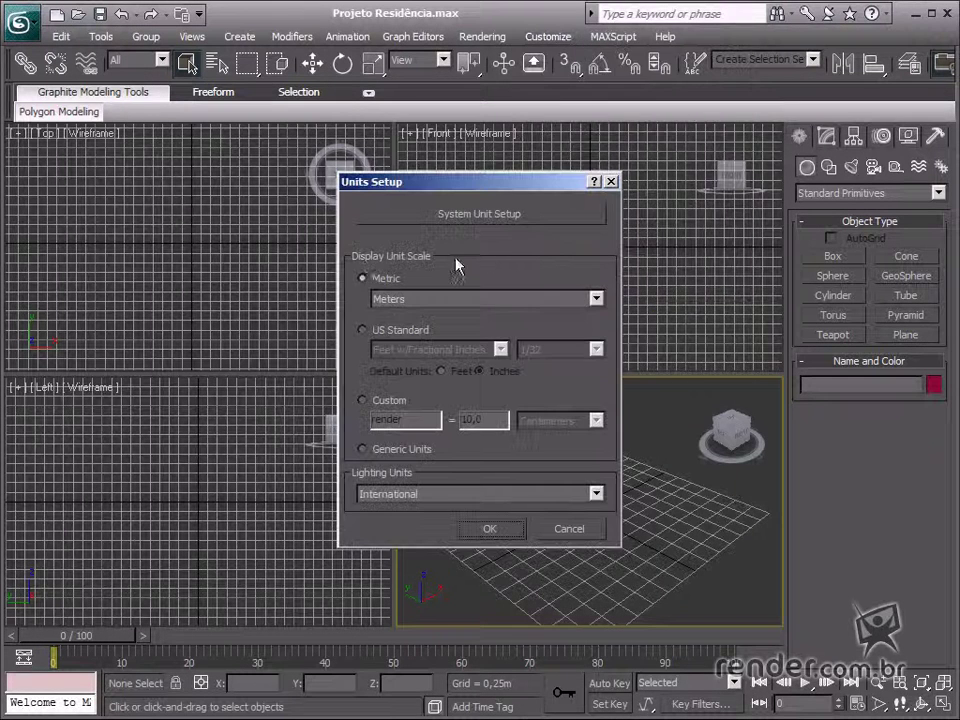
click(386, 299)
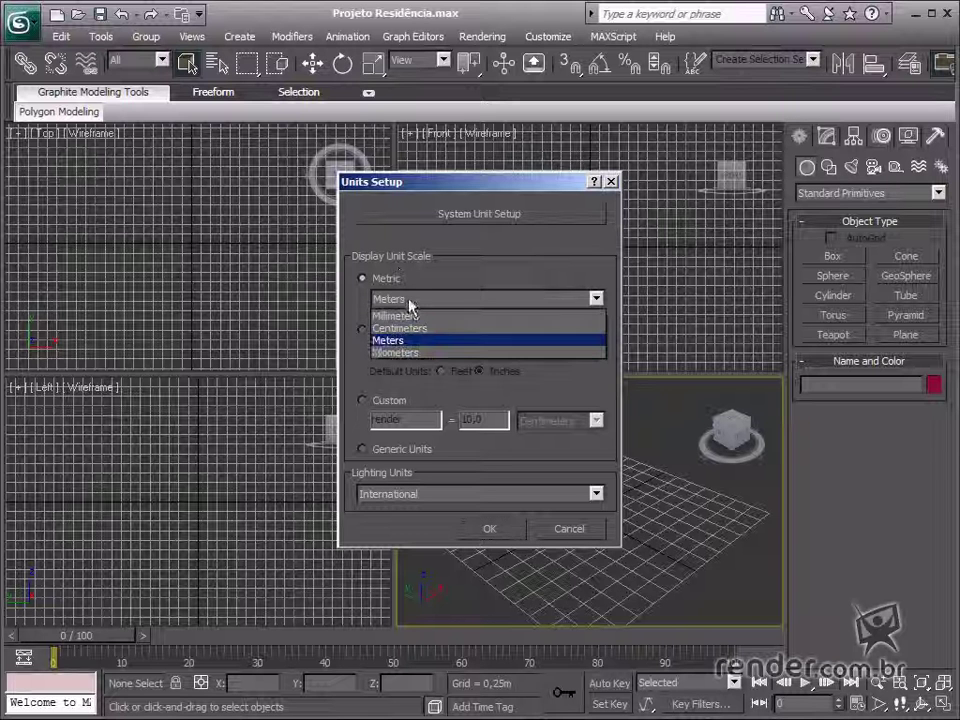
click(531, 298)
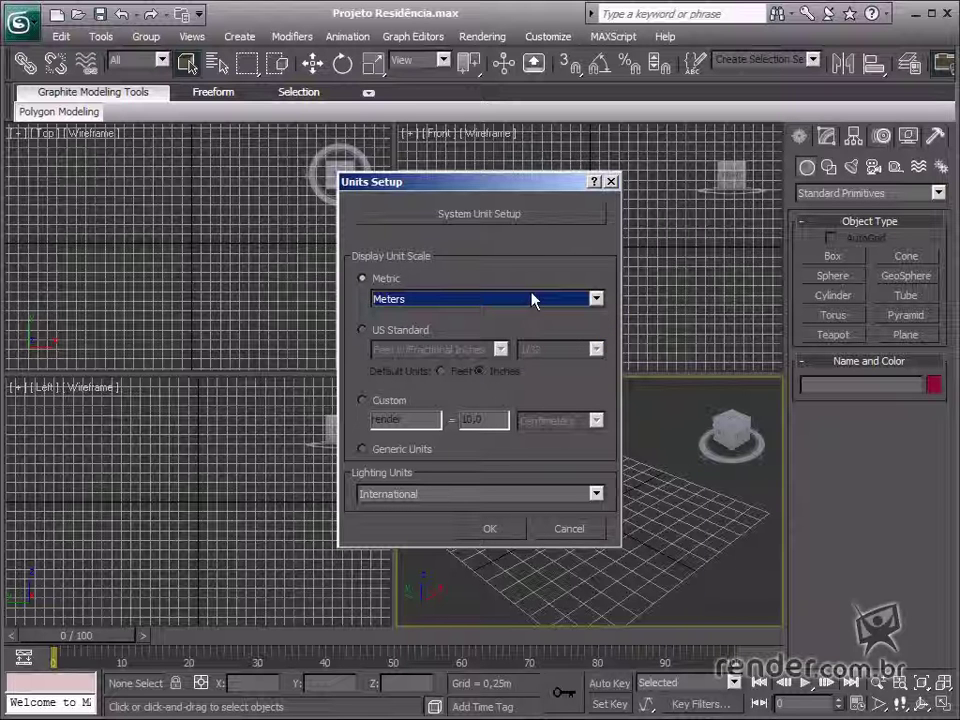
click(494, 535)
middle_drag(602, 521, 597, 520)
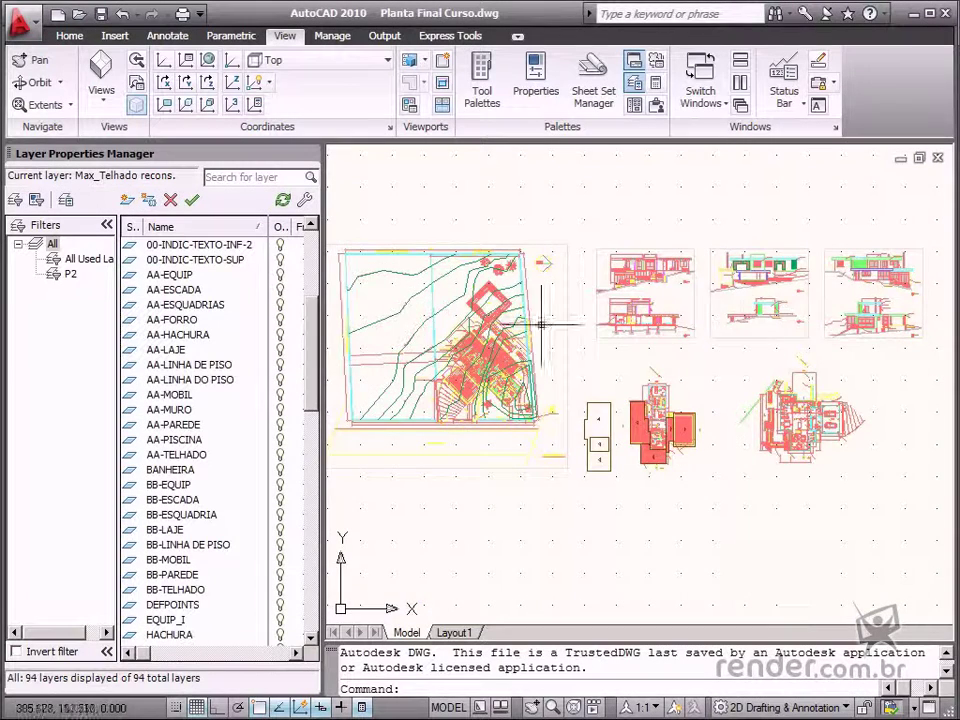
scroll(568, 440, up, 5)
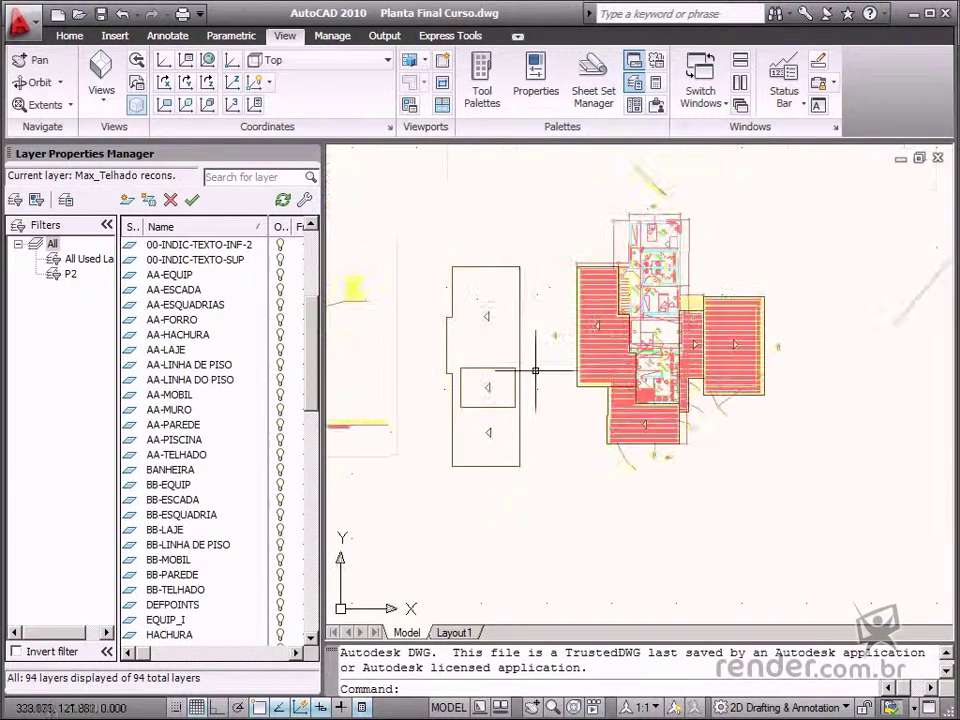
scroll(569, 332, up, 6)
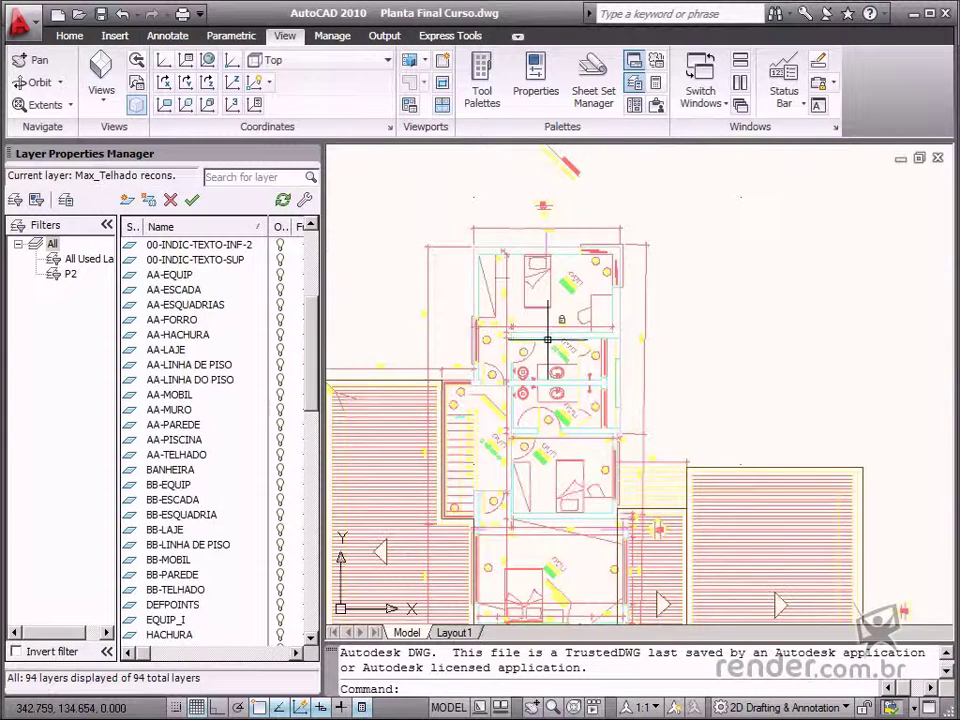
middle_drag(612, 435, 494, 336)
scroll(494, 336, down, 10)
scroll(770, 230, up, 5)
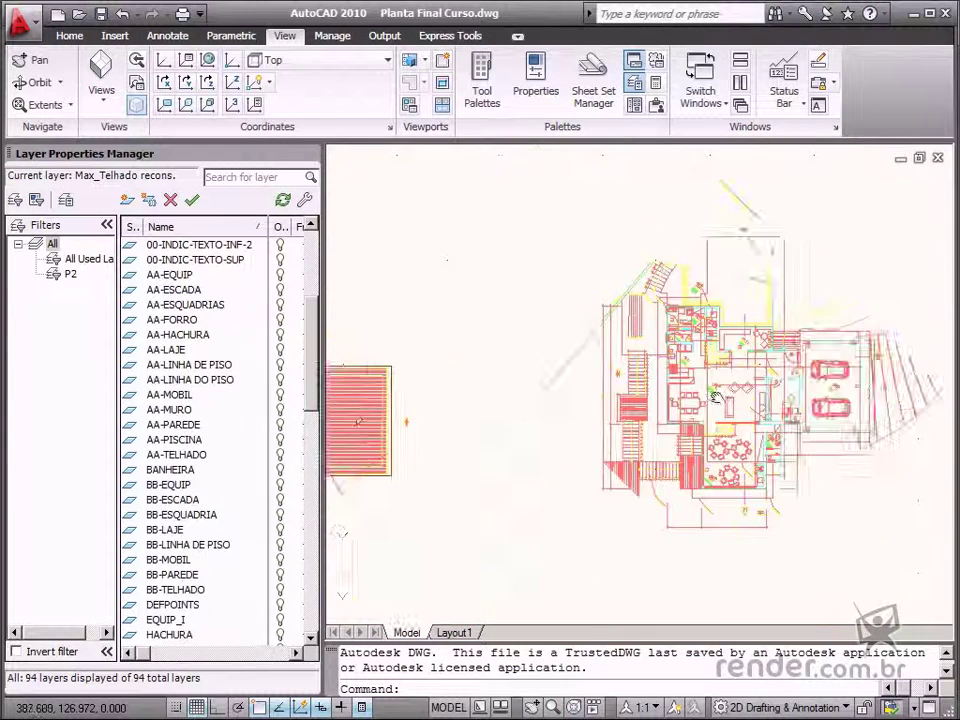
scroll(596, 290, up, 2)
scroll(645, 405, up, 3)
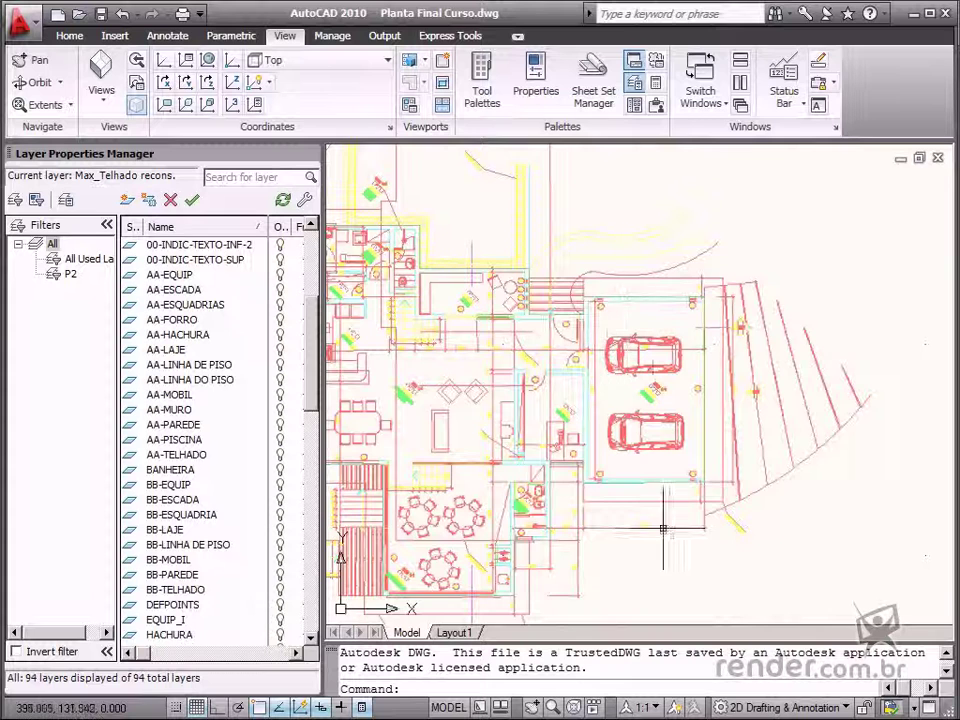
middle_drag(458, 413, 574, 533)
scroll(423, 489, up, 5)
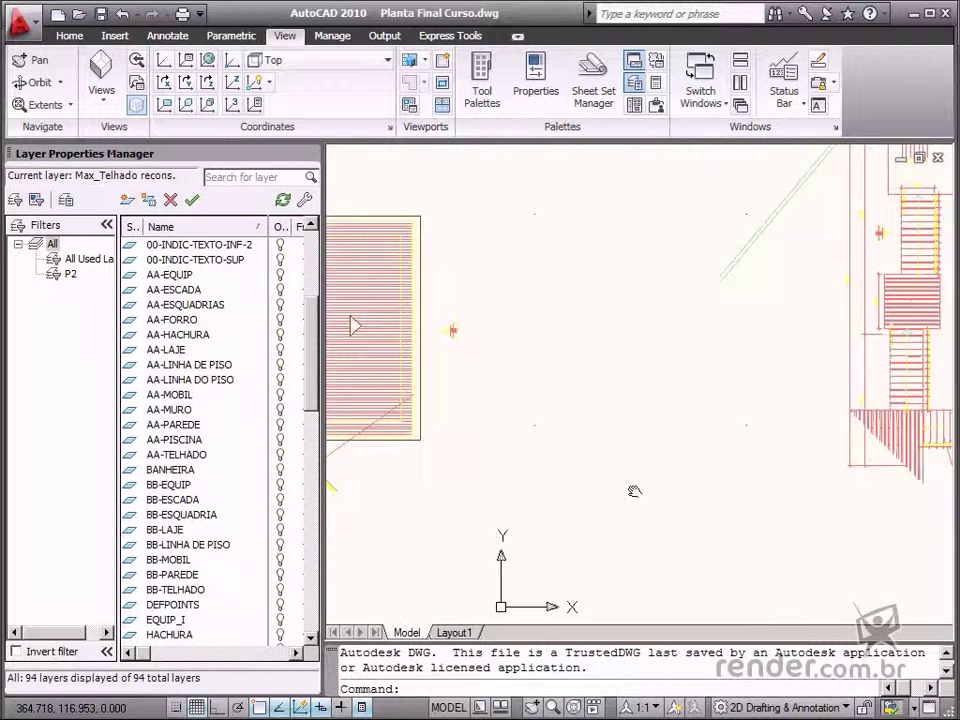
scroll(423, 489, down, 6)
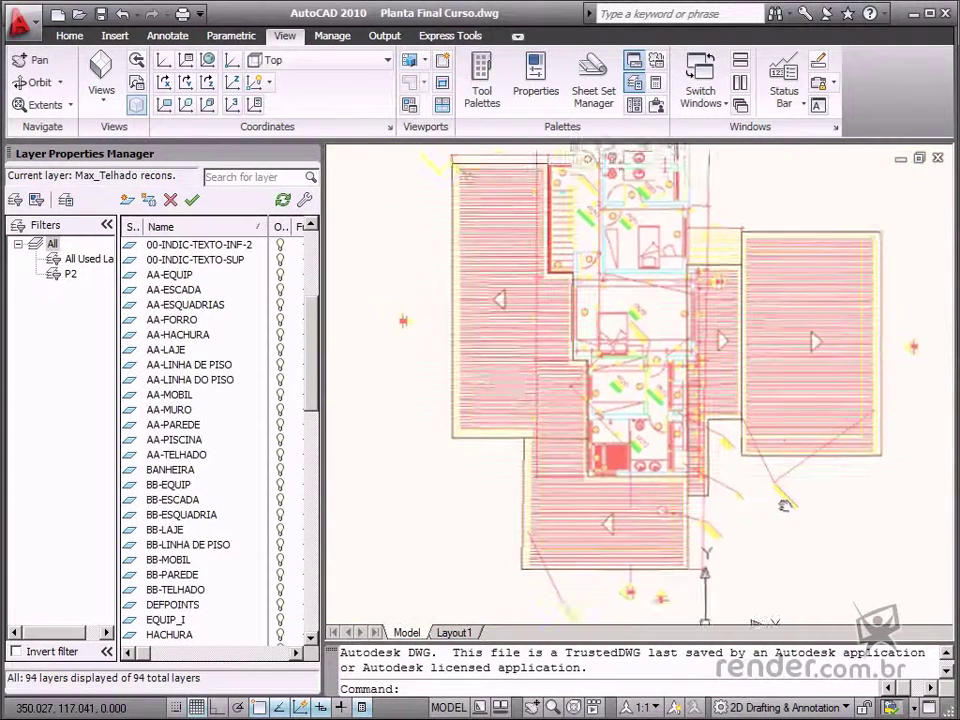
mouse_move(786, 503)
middle_down()
mouse_move(660, 530)
mouse_move(630, 505)
middle_up()
scroll(630, 505, down, 2)
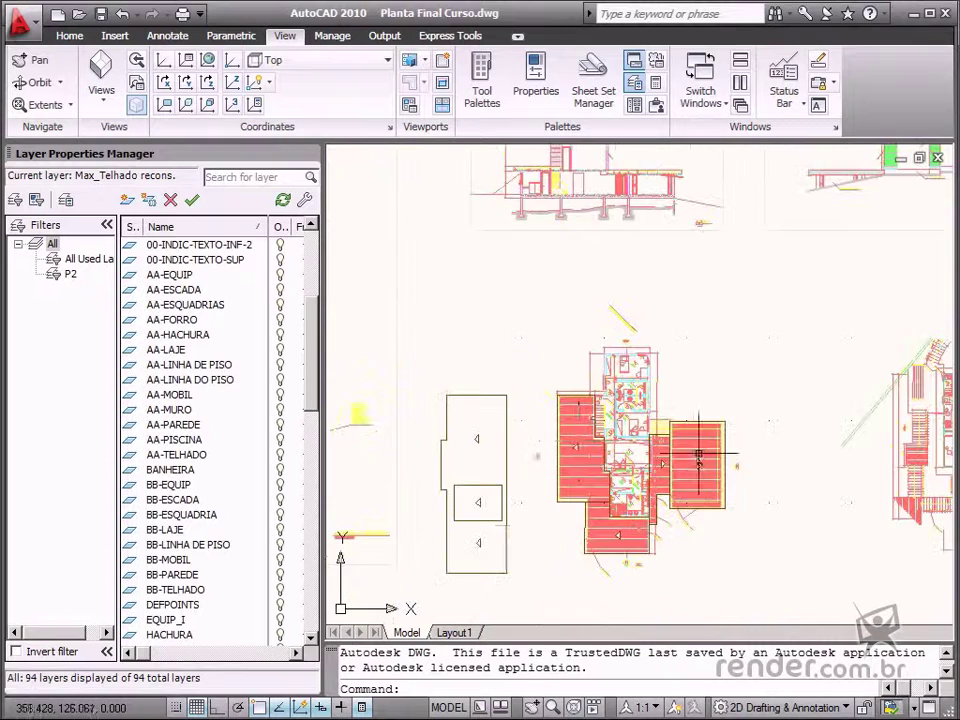
middle_drag(507, 441, 662, 508)
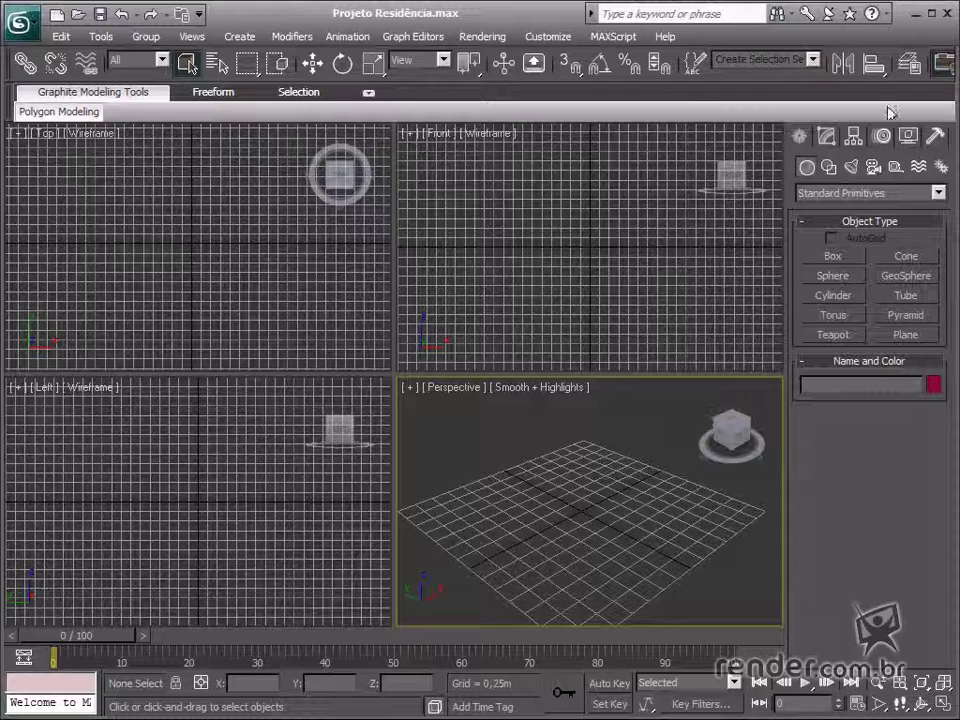
Import Planta Final Curso.dwg from the Projeto Residência folder.
click(28, 22)
click(55, 272)
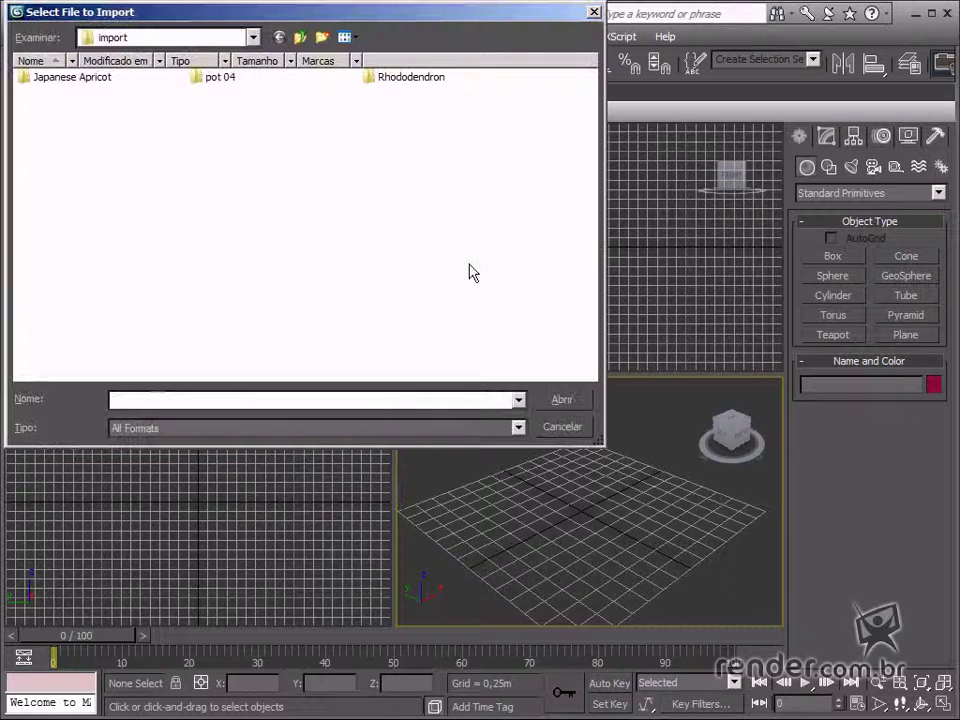
click(303, 41)
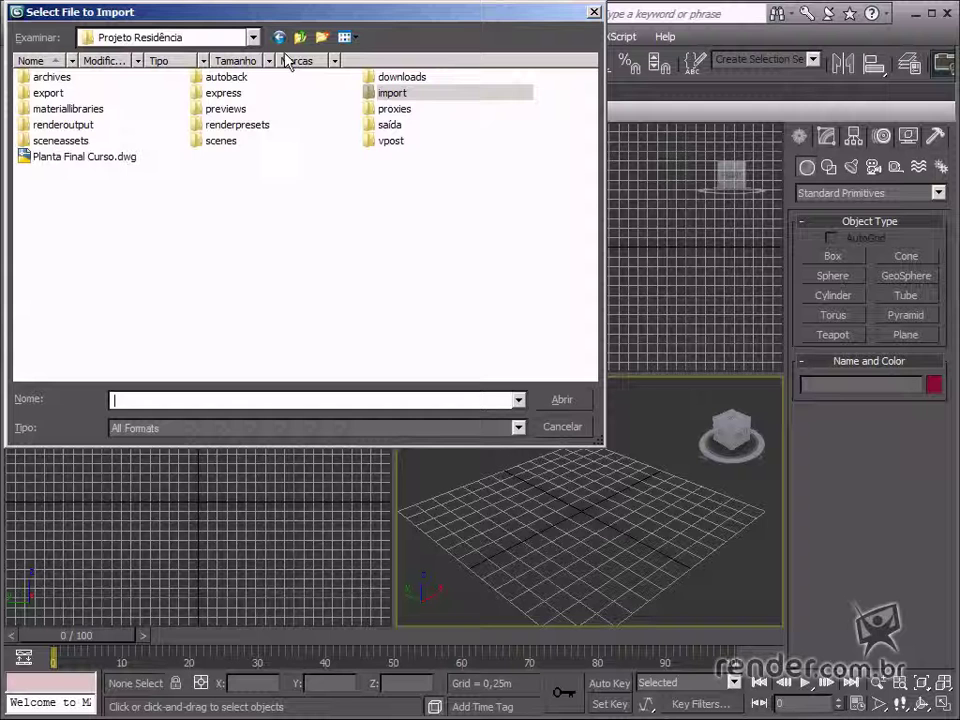
click(118, 164)
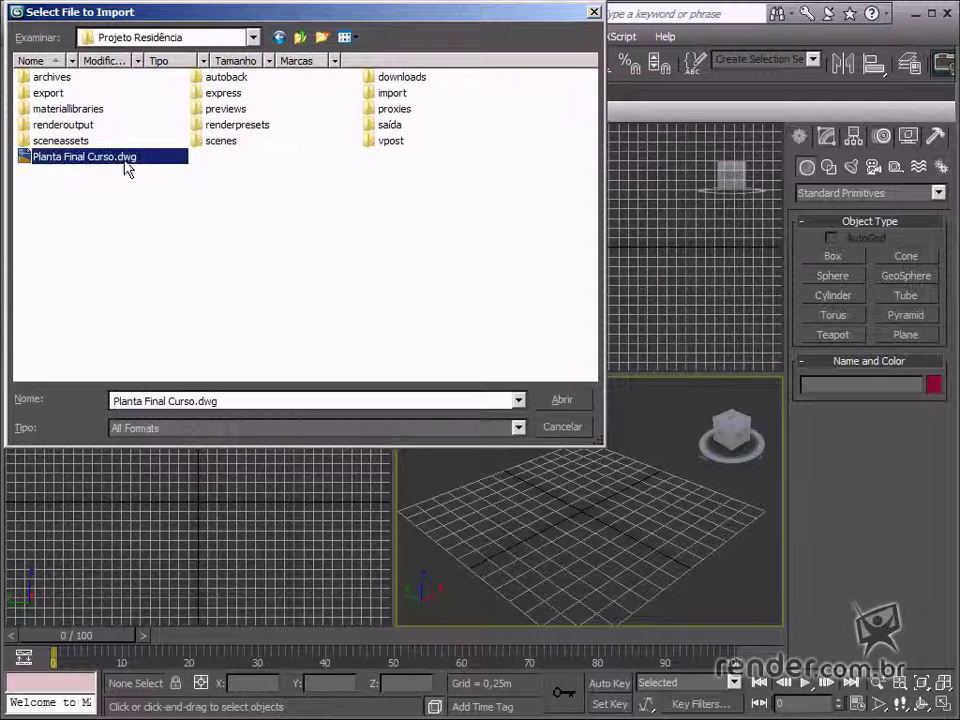
click(563, 400)
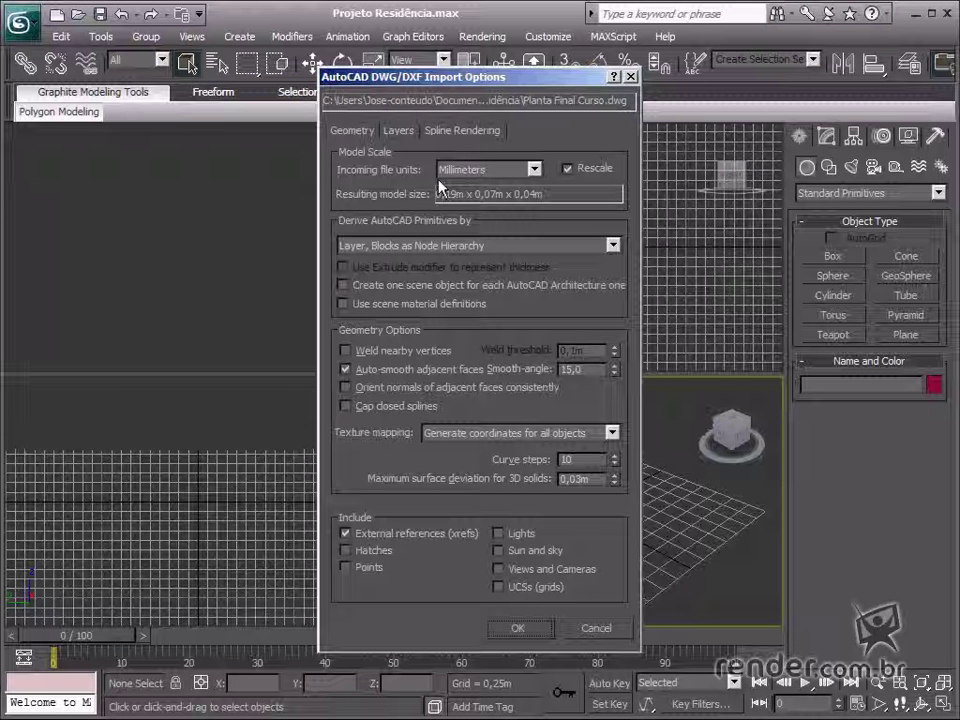
Set Incoming file units to Meters, keeping primitives derived by Layer, Blocks as Node Hierarchy.
click(524, 170)
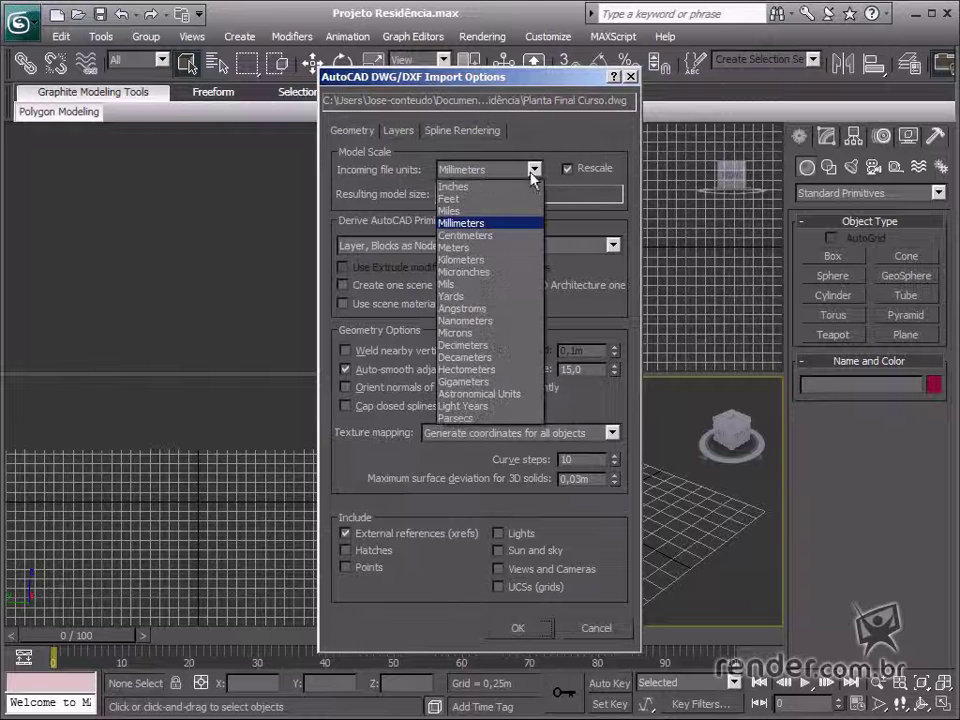
click(483, 250)
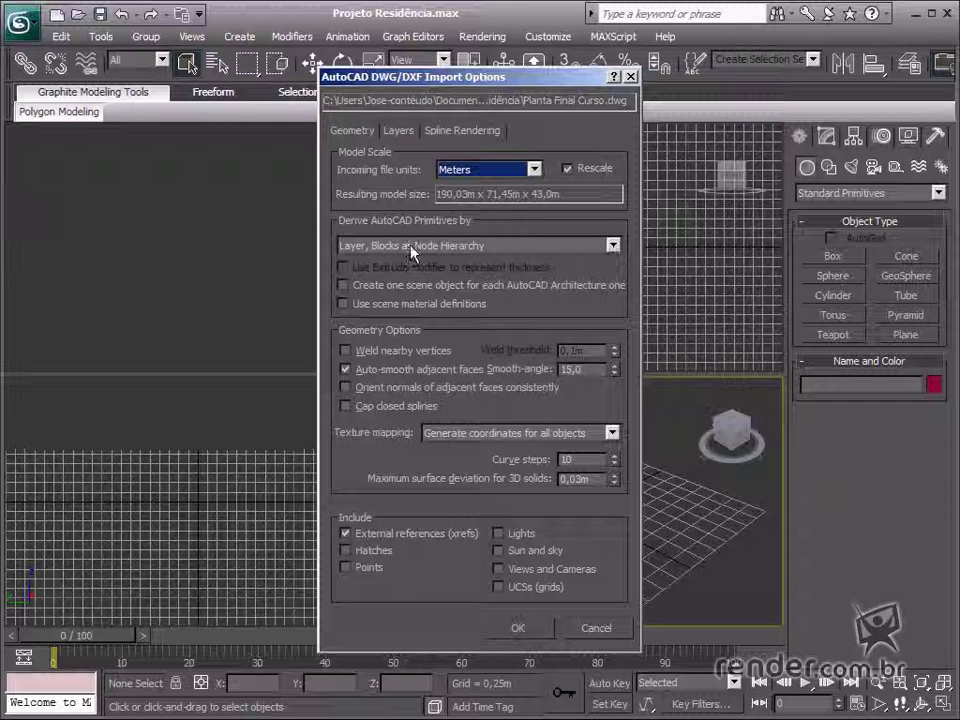
click(616, 246)
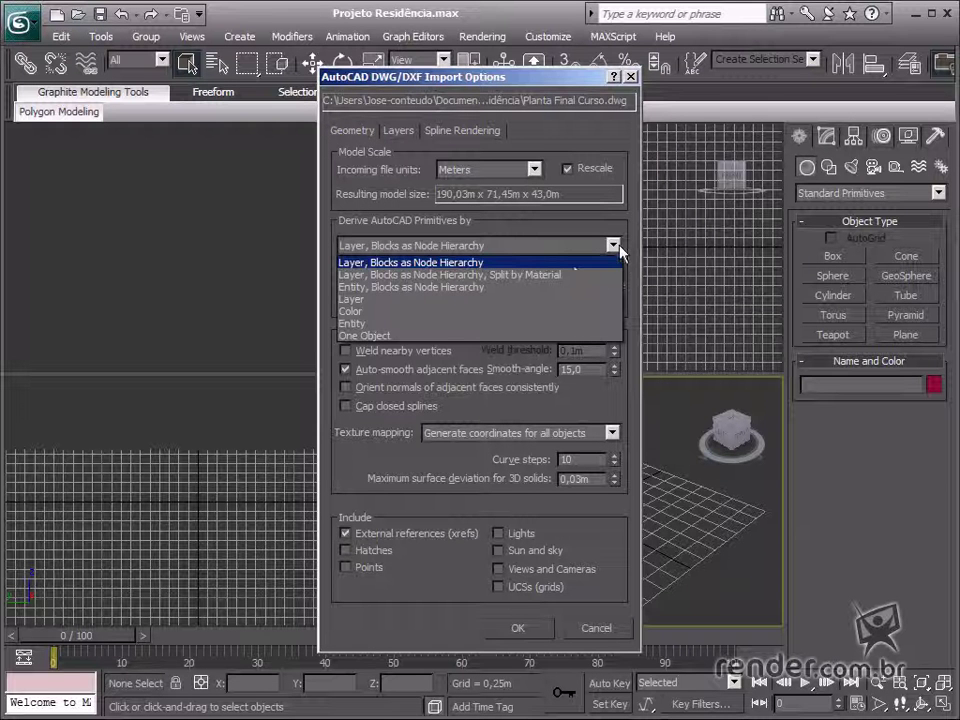
click(620, 250)
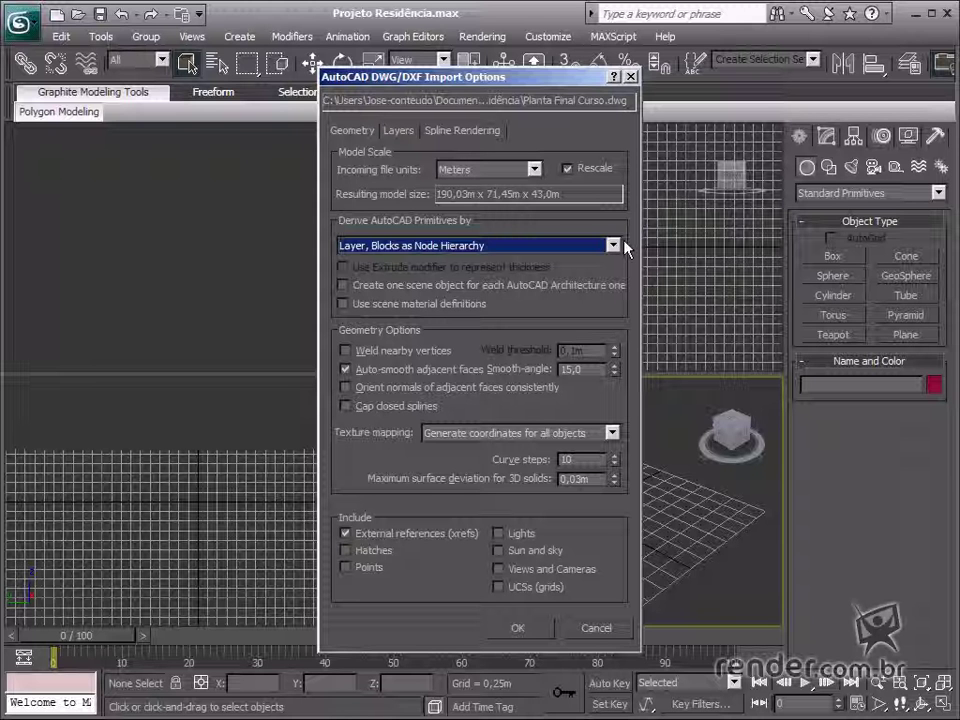
Scroll through the drawing's Layers list, then bring up the Spline Rendering import settings.
click(398, 131)
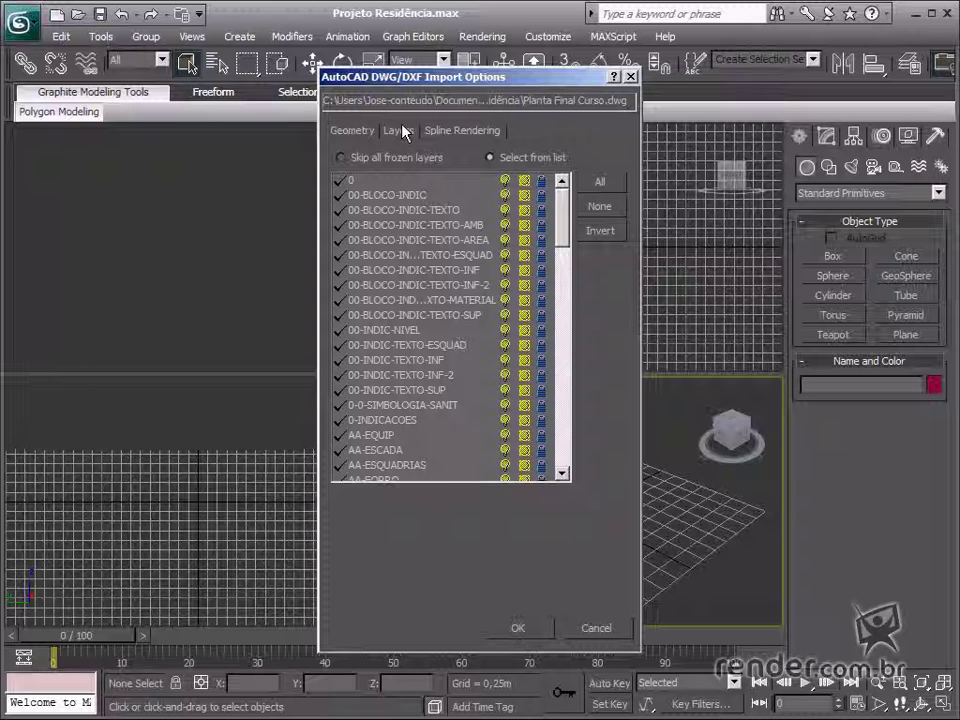
drag(563, 205, 570, 318)
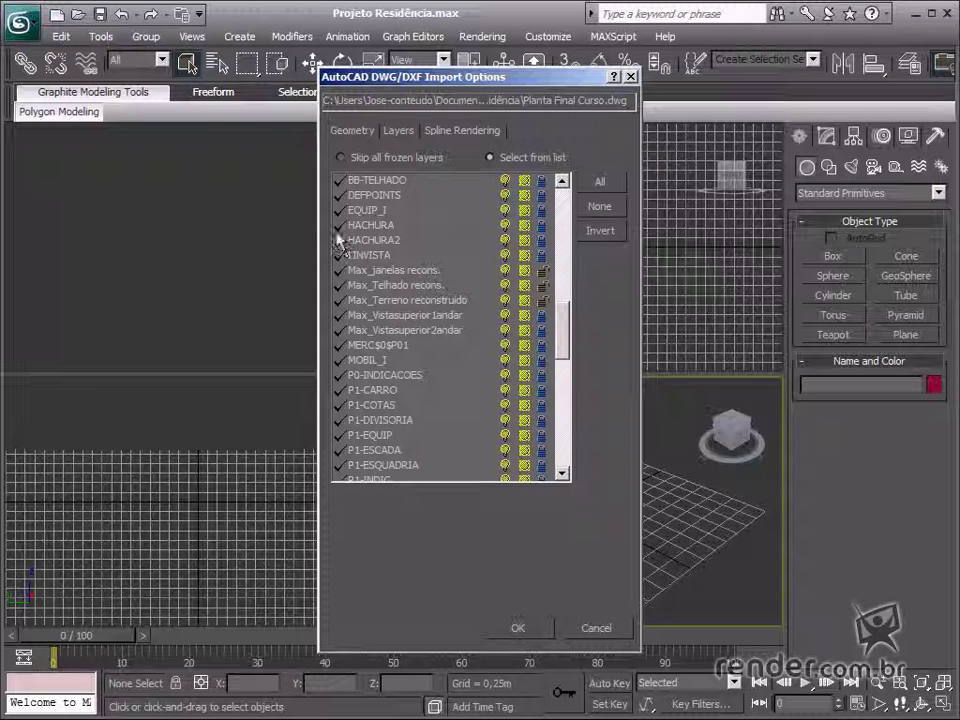
drag(564, 317, 564, 343)
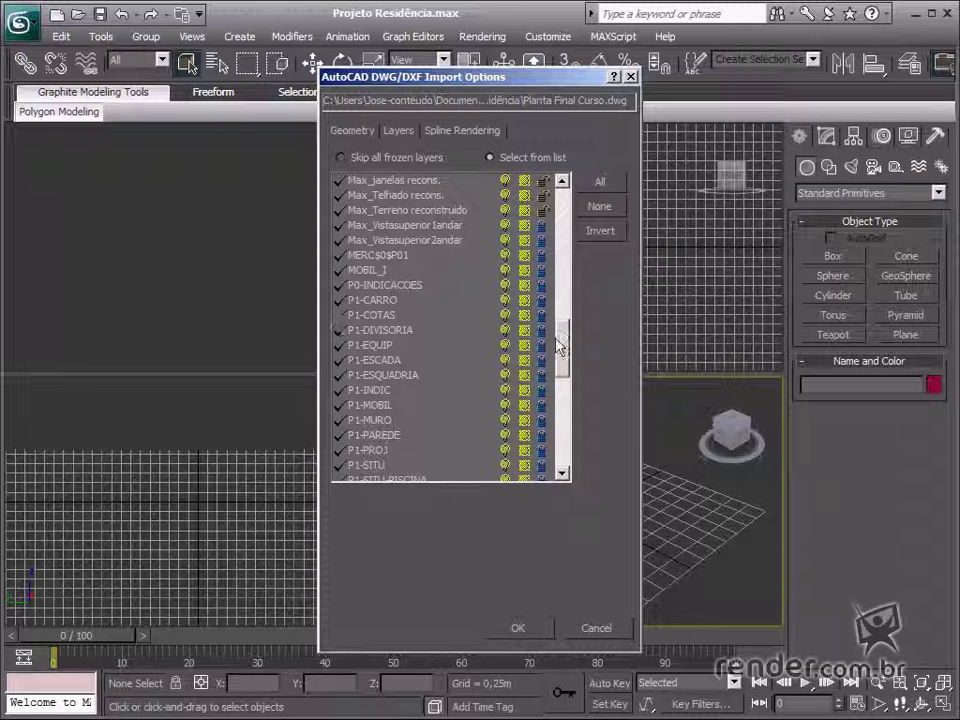
drag(560, 348, 565, 225)
click(490, 132)
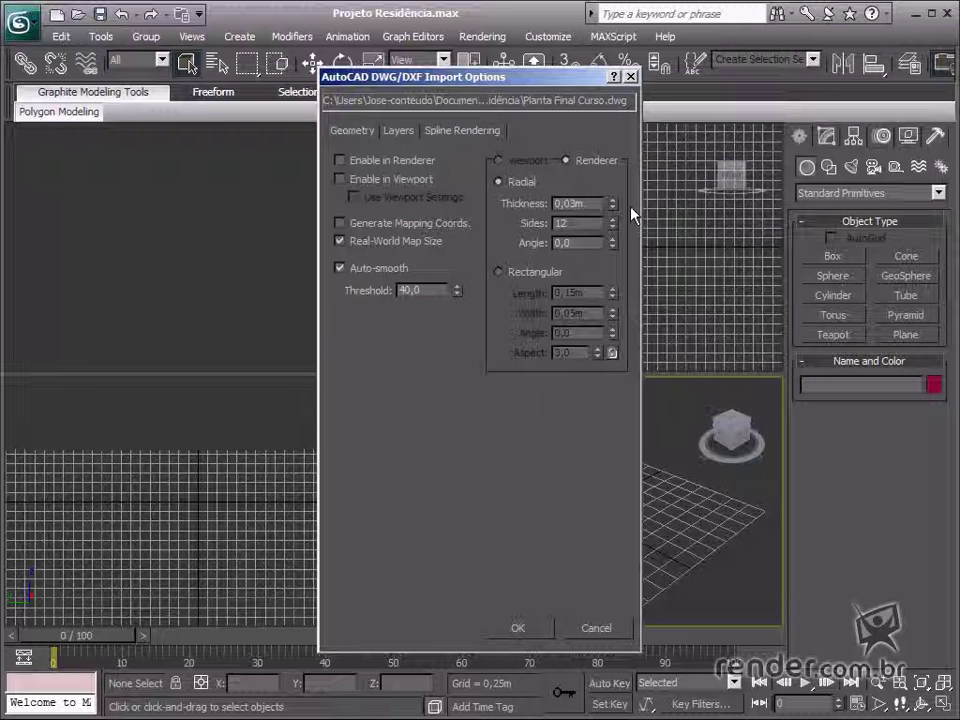
Confirm the import options to bring Planta Final Curso.dwg into the scene.
click(536, 630)
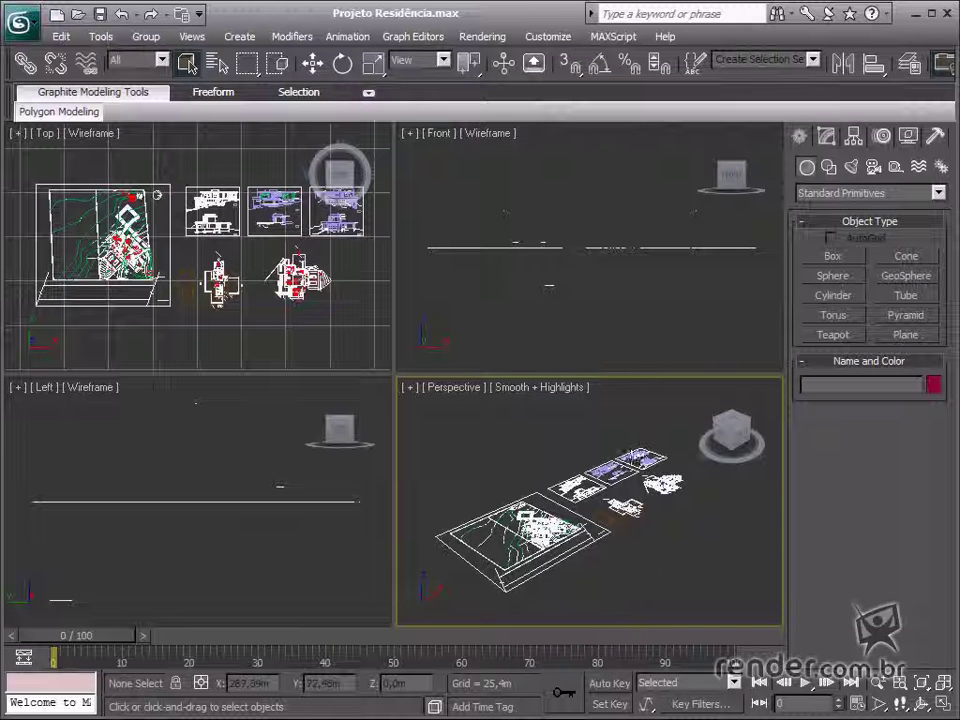
Maximize the Top viewport, hide the grid, and frame the site plan, floor plans and elevations.
middle_drag(672, 531, 642, 534)
middle_drag(352, 283, 314, 276)
scroll(300, 278, up, 5)
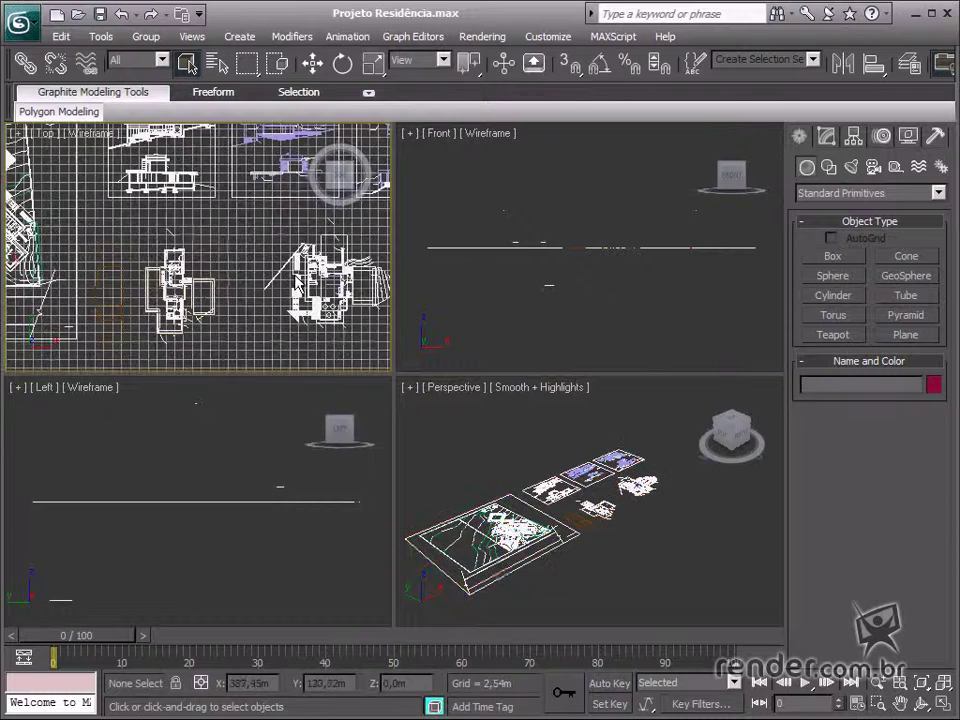
key(alt+w)
middle_drag(510, 418, 310, 318)
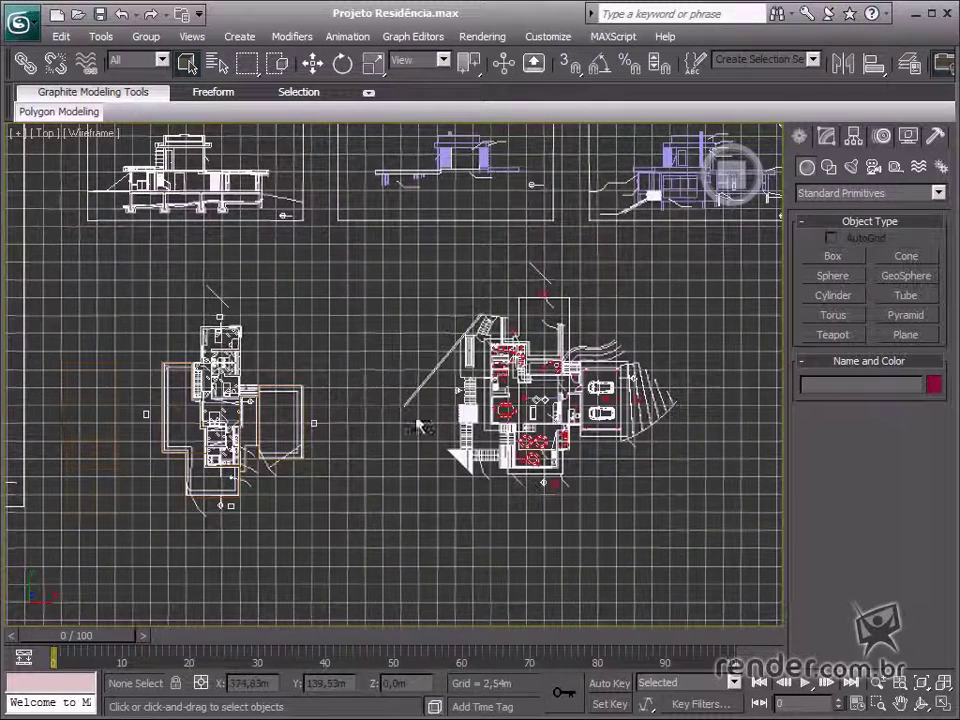
key(g)
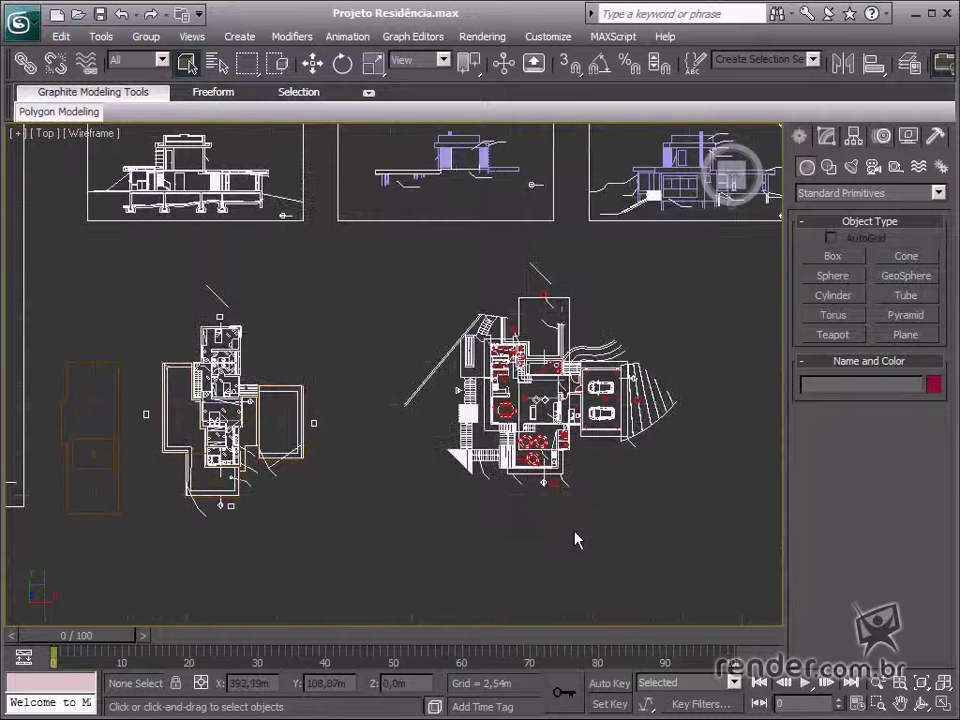
middle_drag(453, 352, 366, 492)
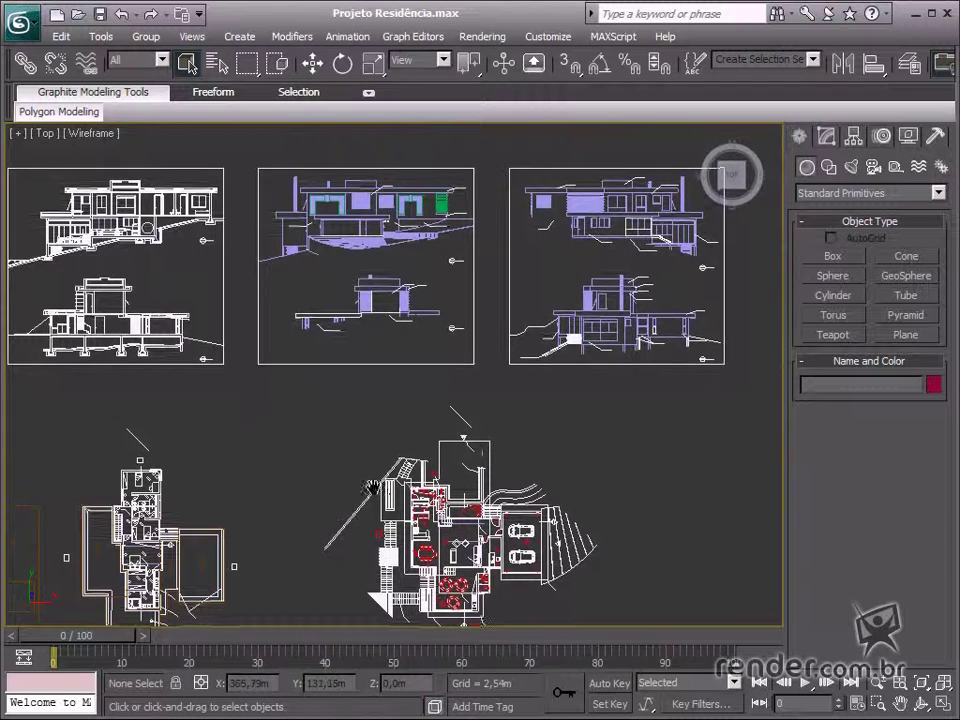
scroll(454, 448, down, 5)
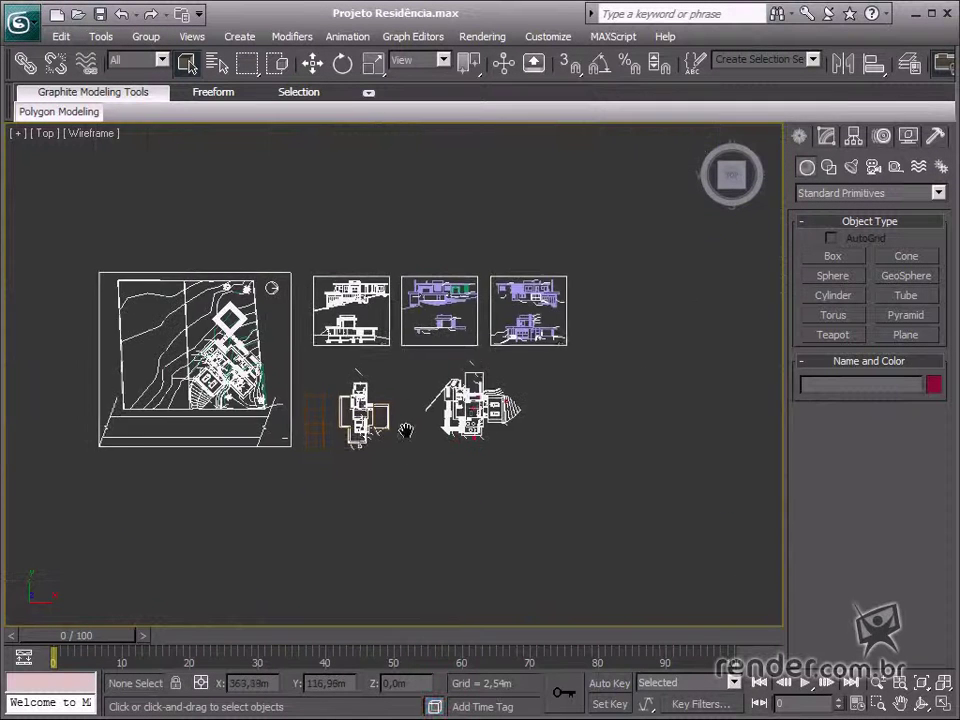
middle_drag(403, 429, 468, 426)
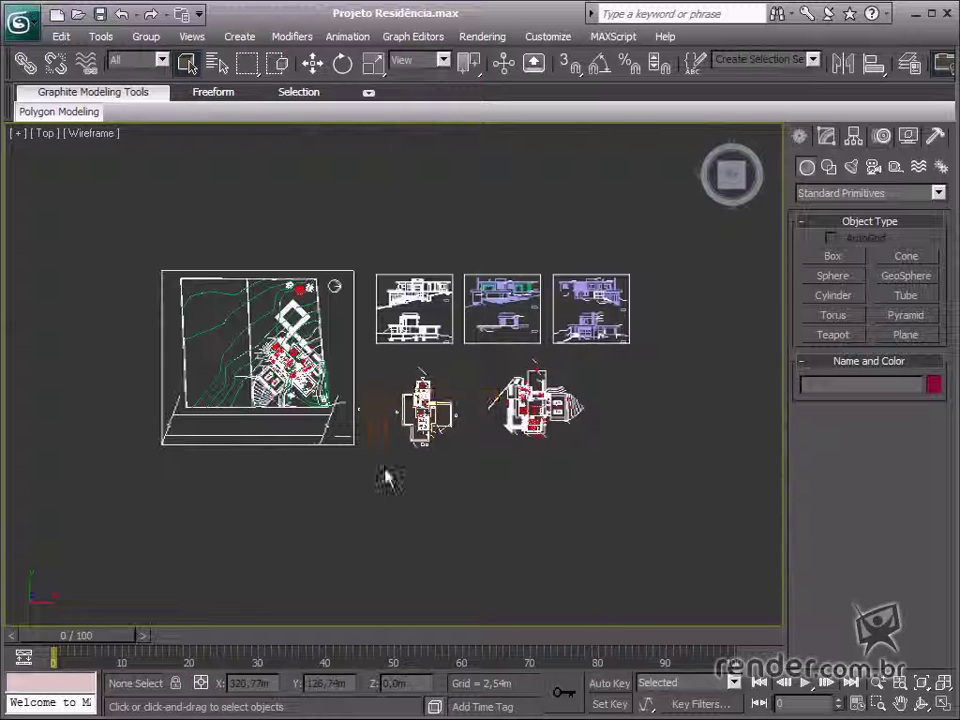
Open the File Link Manager from the application menu's References.
click(20, 20)
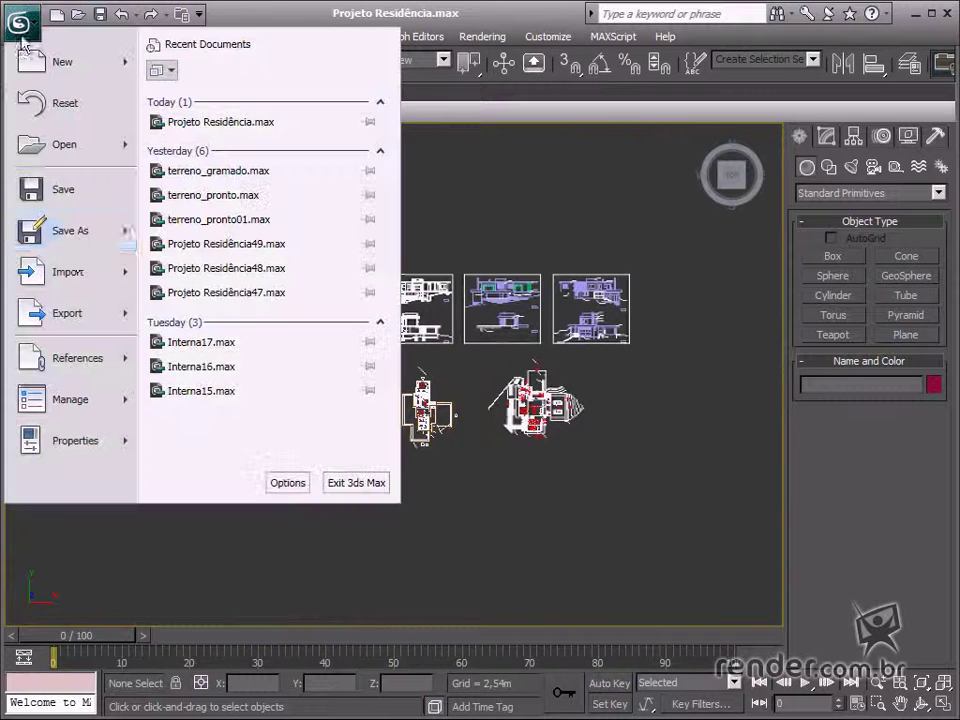
mouse_move(118, 368)
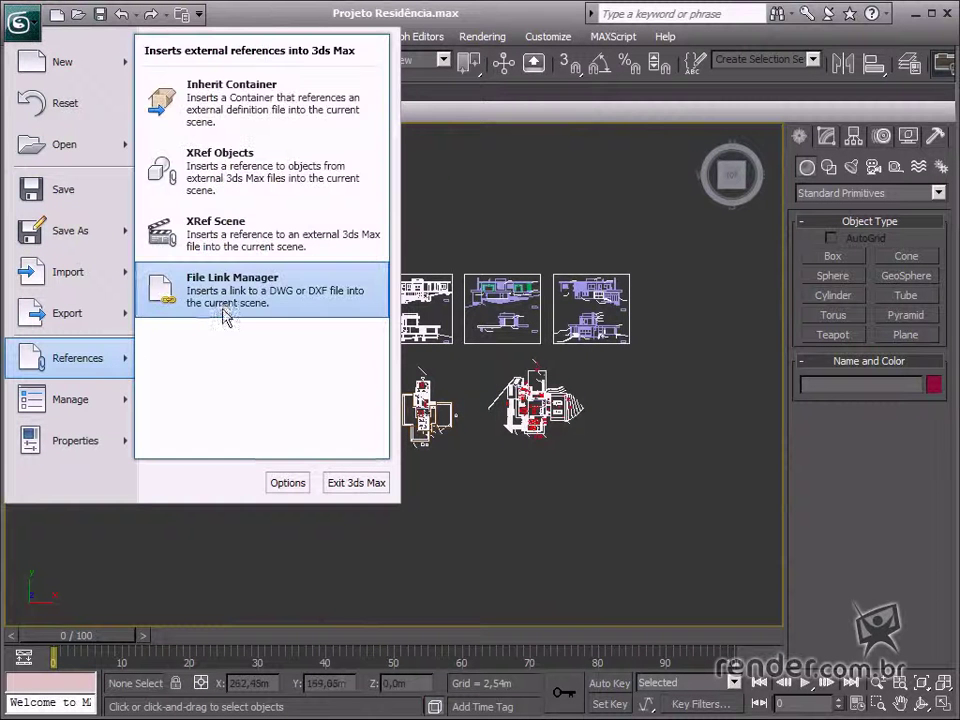
click(262, 287)
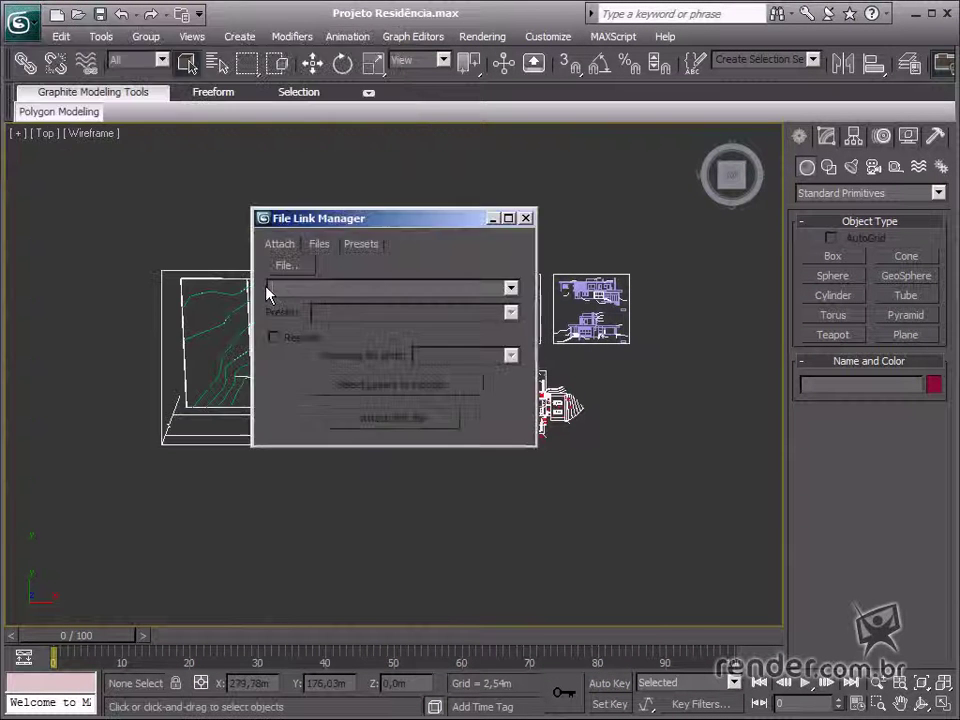
drag(347, 220, 407, 230)
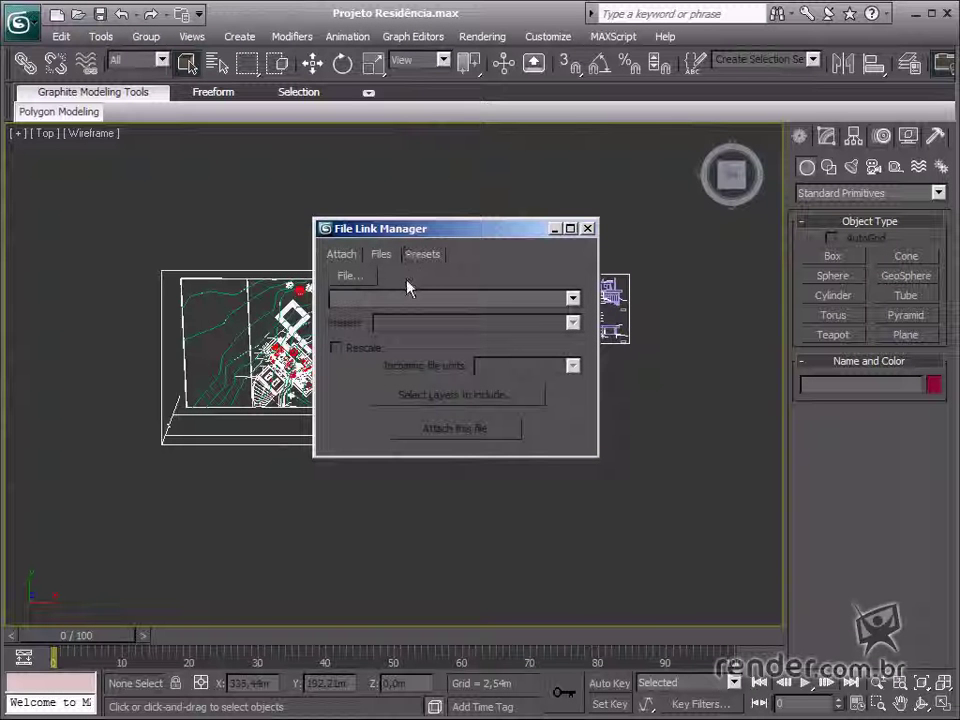
Select the Autocad preset on the Presets tab and open it for modification.
click(573, 298)
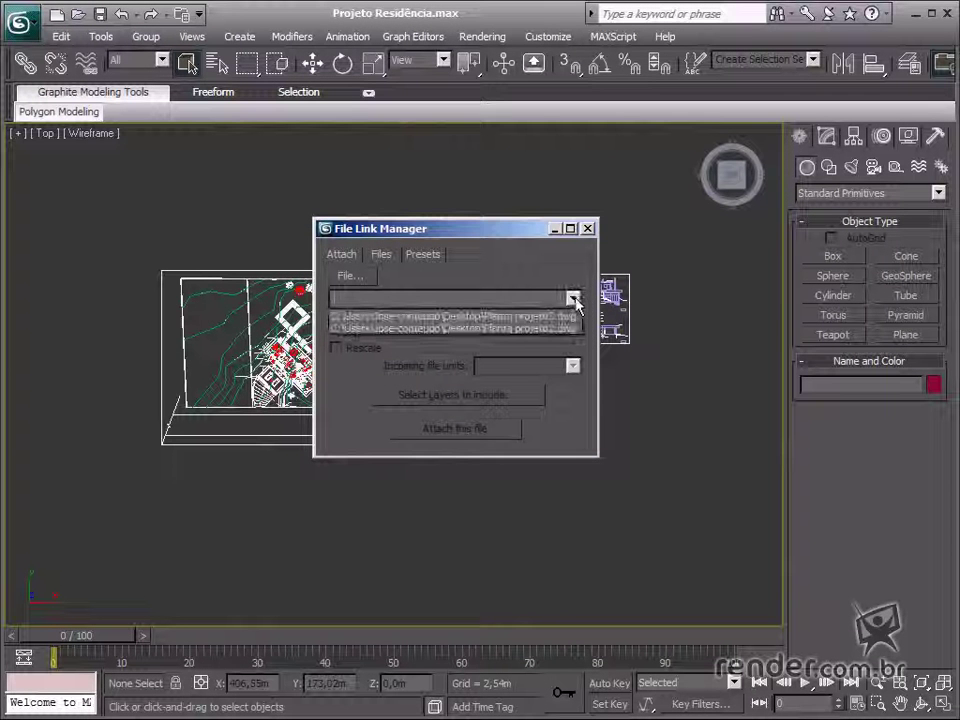
click(574, 291)
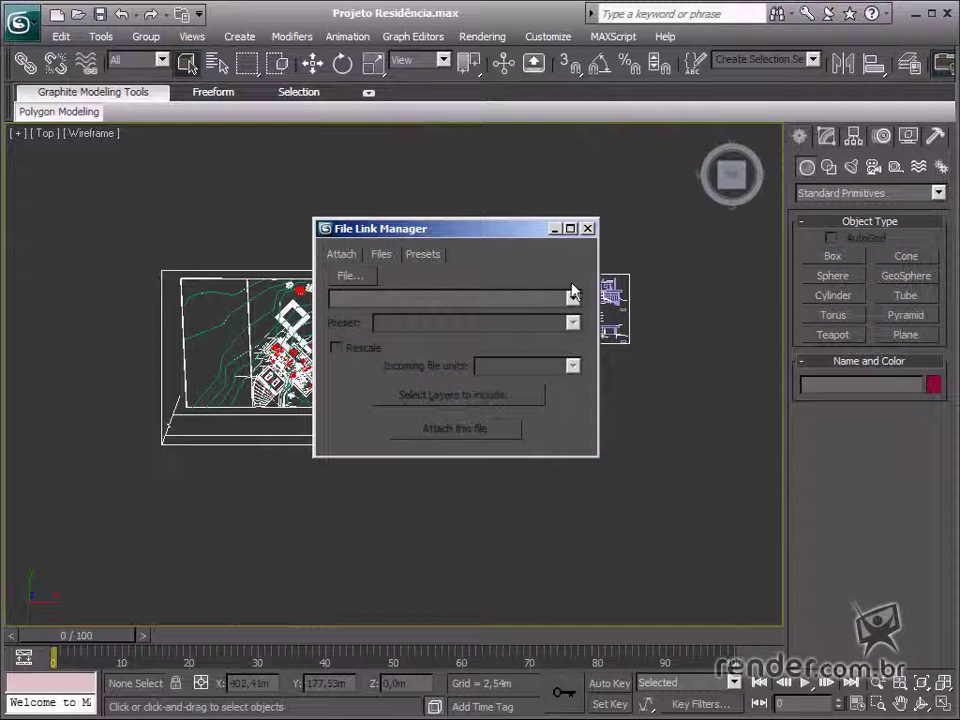
click(424, 256)
click(383, 315)
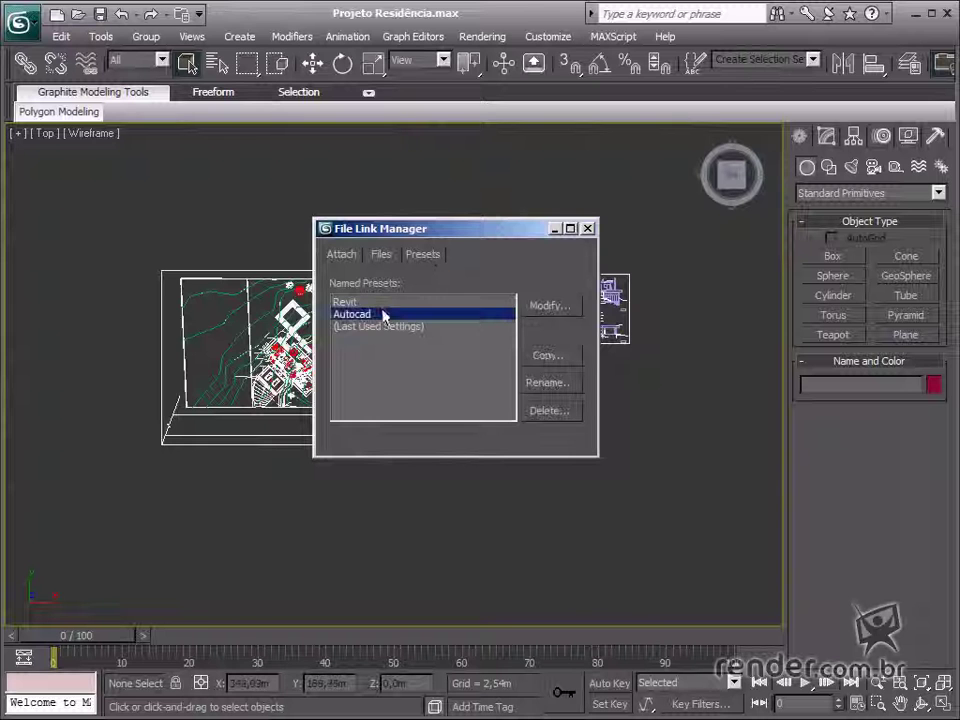
click(524, 309)
Set the Autocad preset to derive primitives by Layer, Blocks as Node Hierarchy.
click(386, 222)
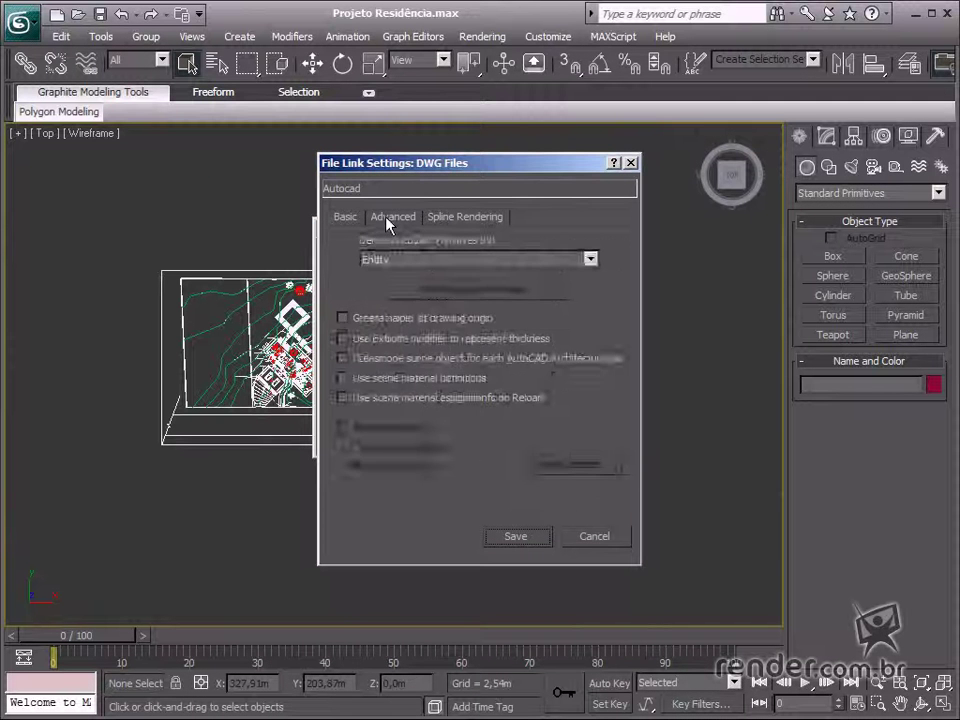
click(344, 220)
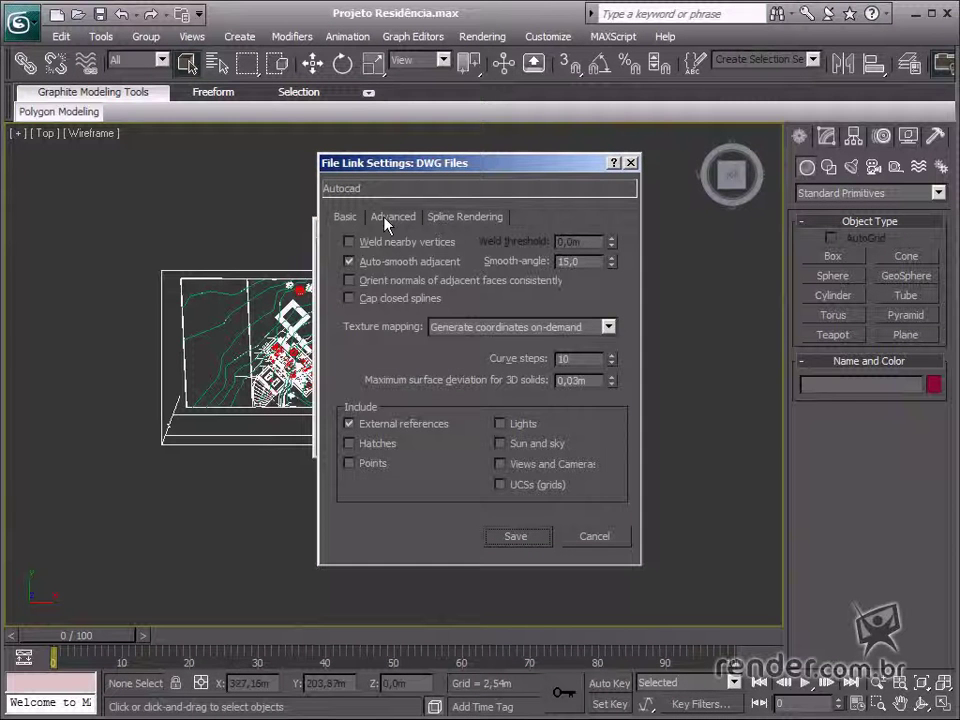
click(386, 222)
click(440, 259)
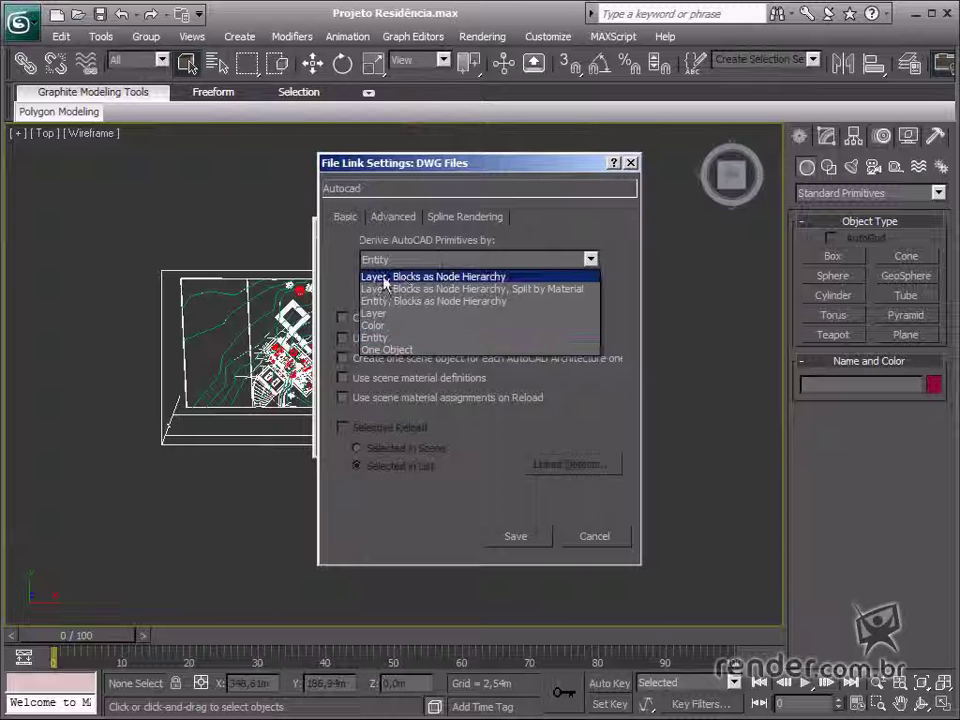
click(444, 277)
Review the Spline Rendering settings, save the preset, and return to the Attach page.
click(456, 222)
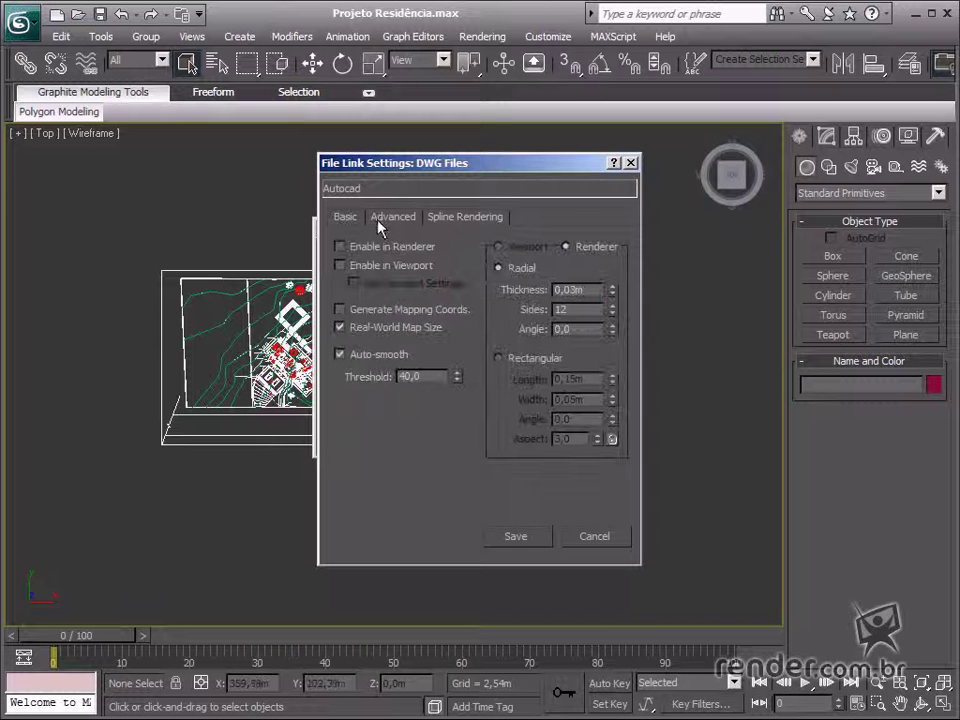
click(343, 218)
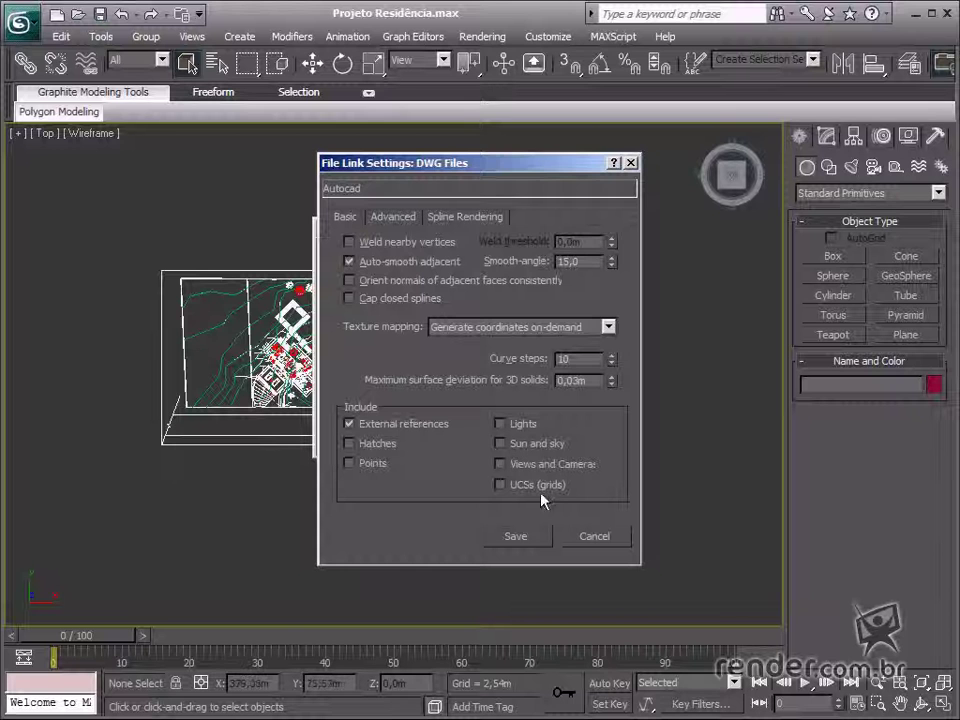
click(537, 540)
click(341, 255)
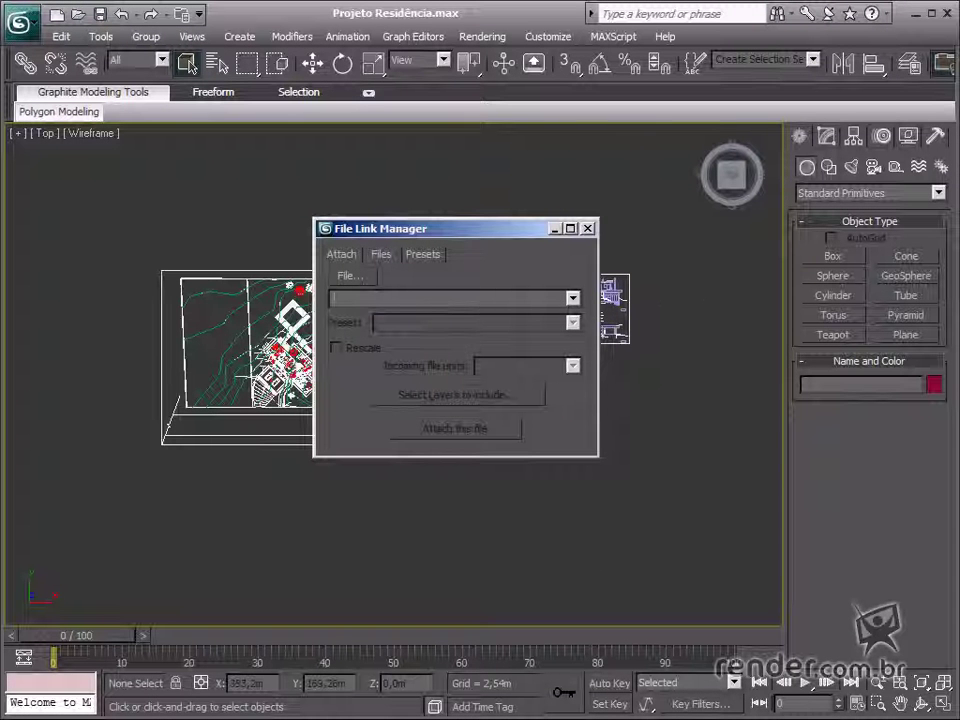
click(572, 298)
click(572, 298)
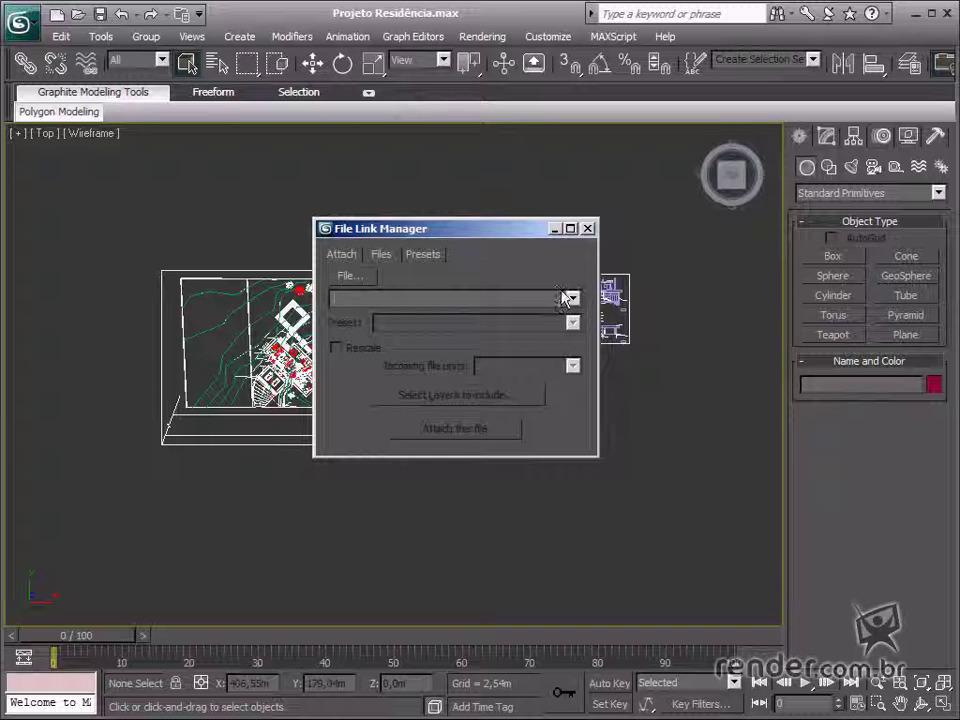